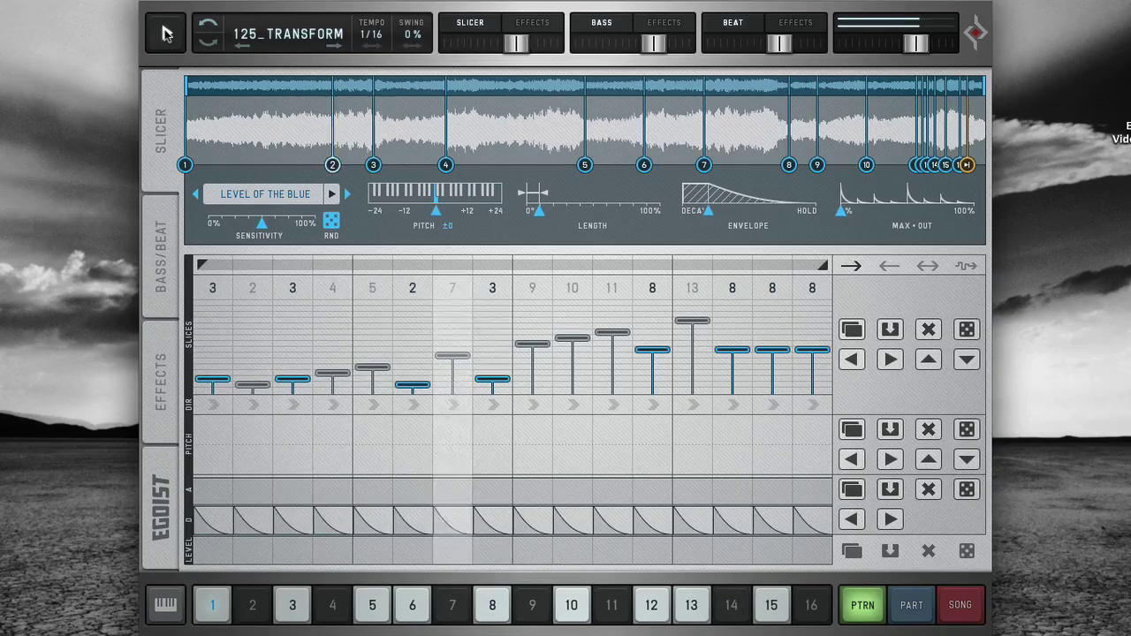
Step: Load the preset 18 Pettern from the Rico preset bank
{"action": "left_click", "coordinate": [292, 35]}
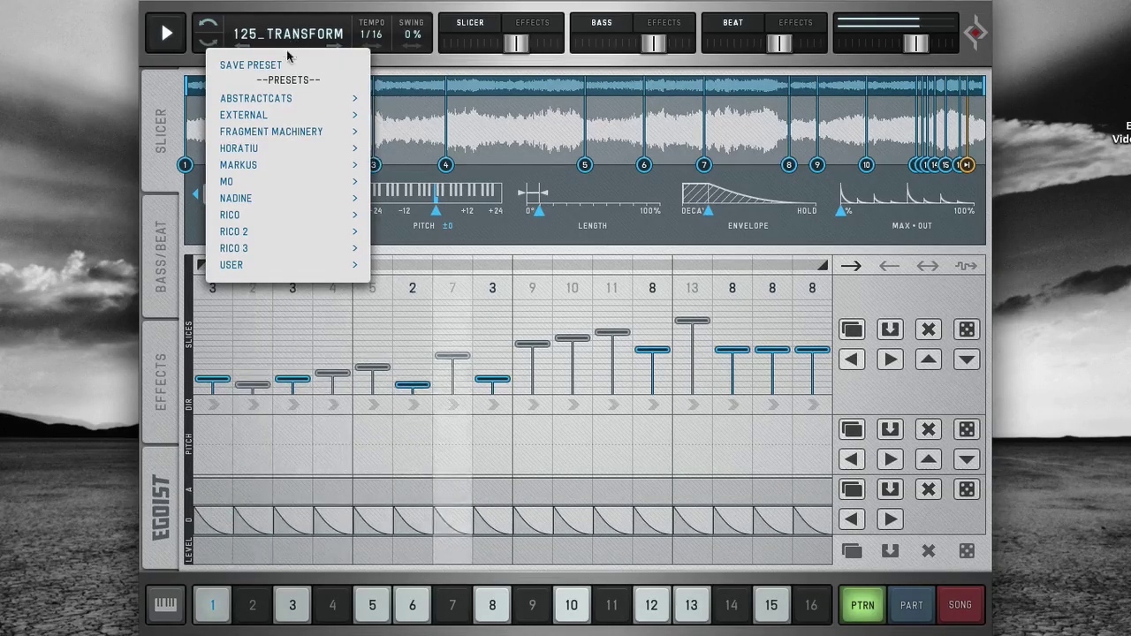
{"action": "mouse_move", "coordinate": [275, 165]}
{"action": "mouse_move", "coordinate": [251, 207]}
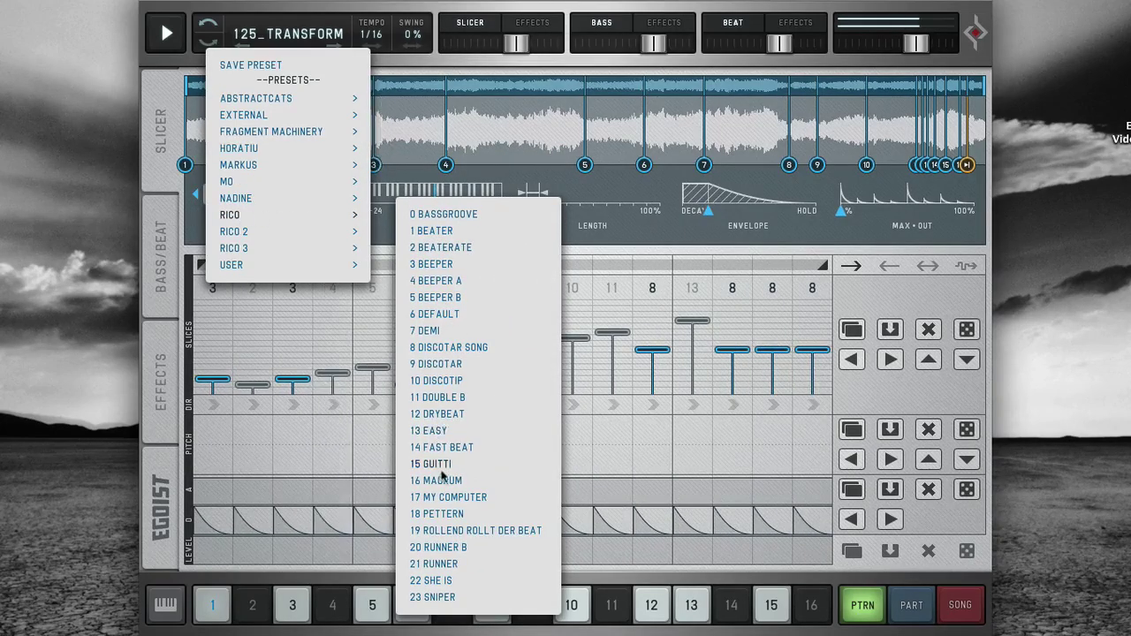
{"action": "left_click", "coordinate": [469, 517]}
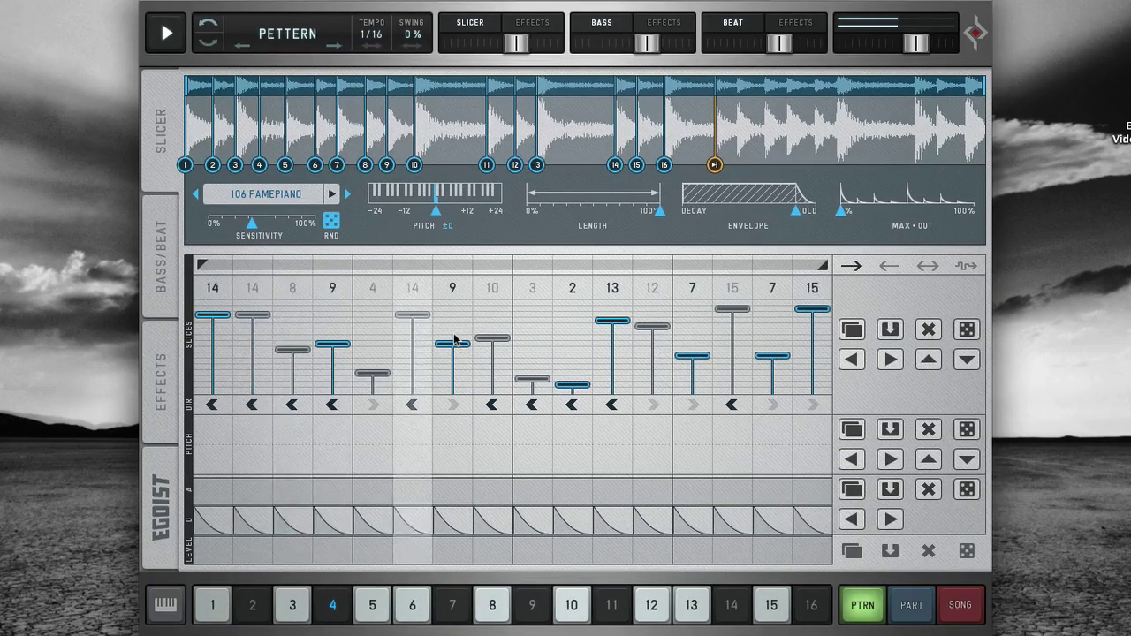
Step: Step forward through the neighbouring presets to Runner B and return to Pettern
{"action": "left_click", "coordinate": [333, 49]}
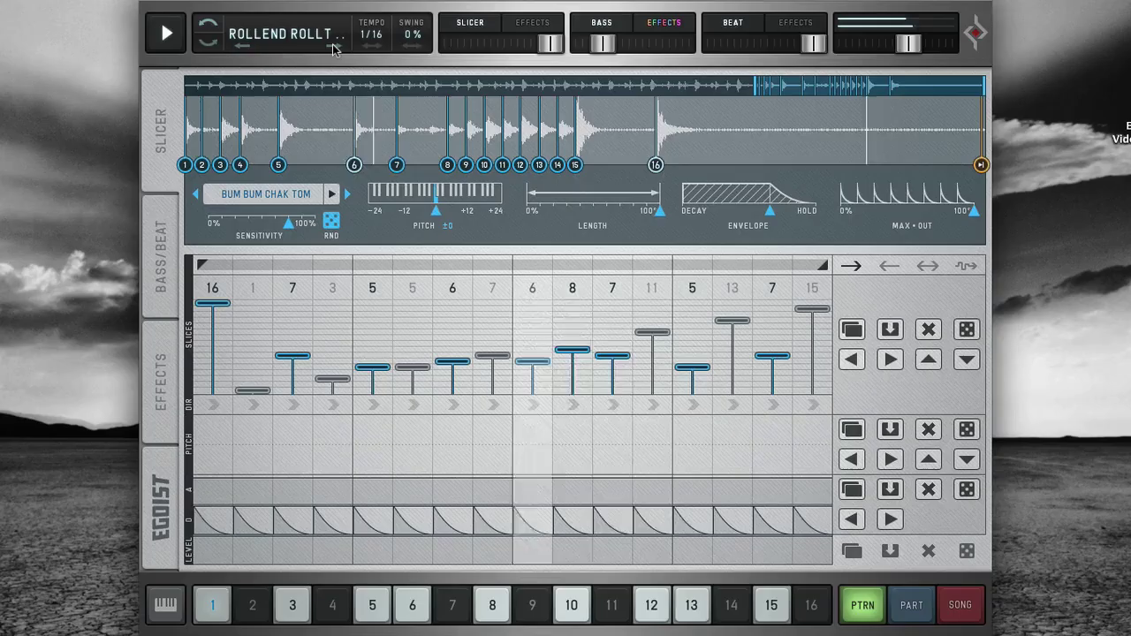
{"action": "left_click", "coordinate": [333, 48]}
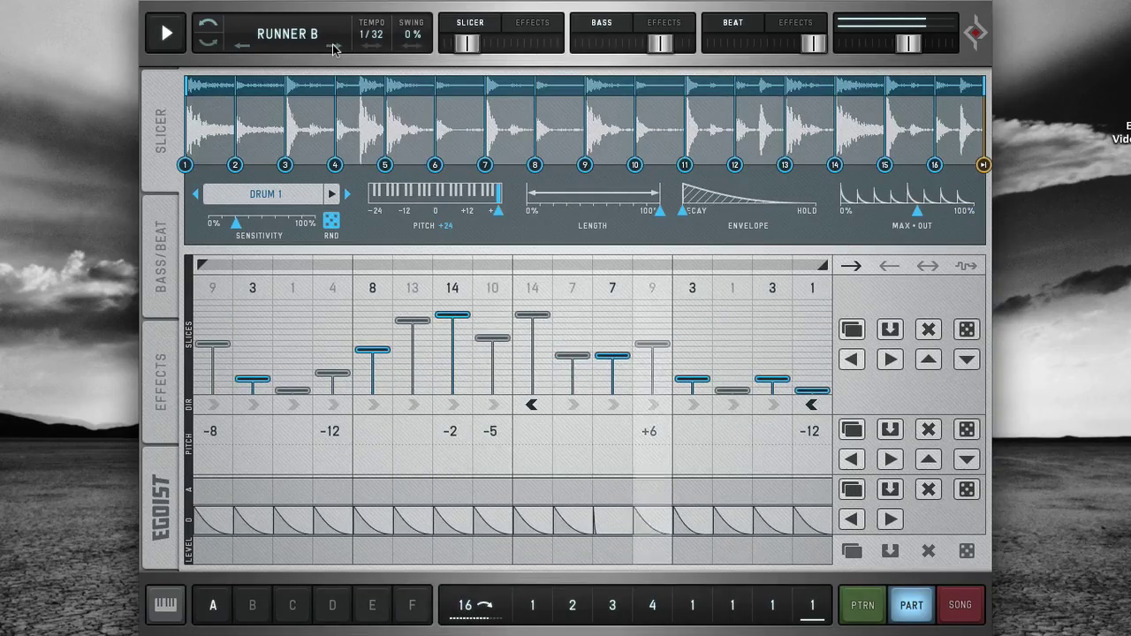
{"action": "left_click", "coordinate": [243, 46]}
{"action": "left_click", "coordinate": [243, 46]}
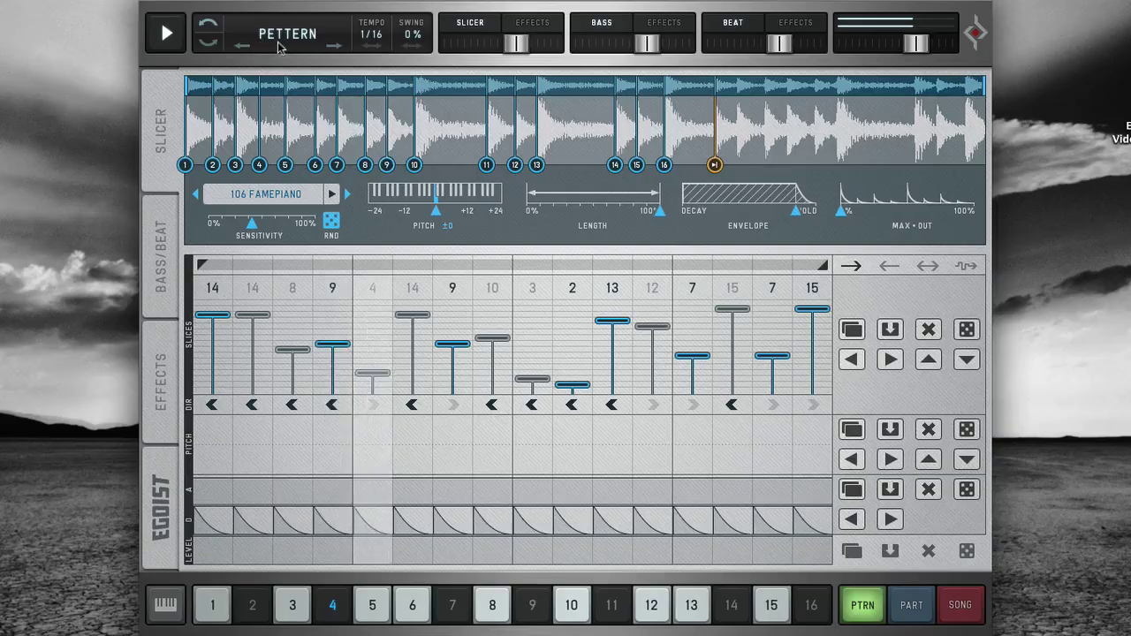
Step: Set the swing to 28 % and raise the Slicer volume slightly
{"action": "left_click", "coordinate": [376, 40]}
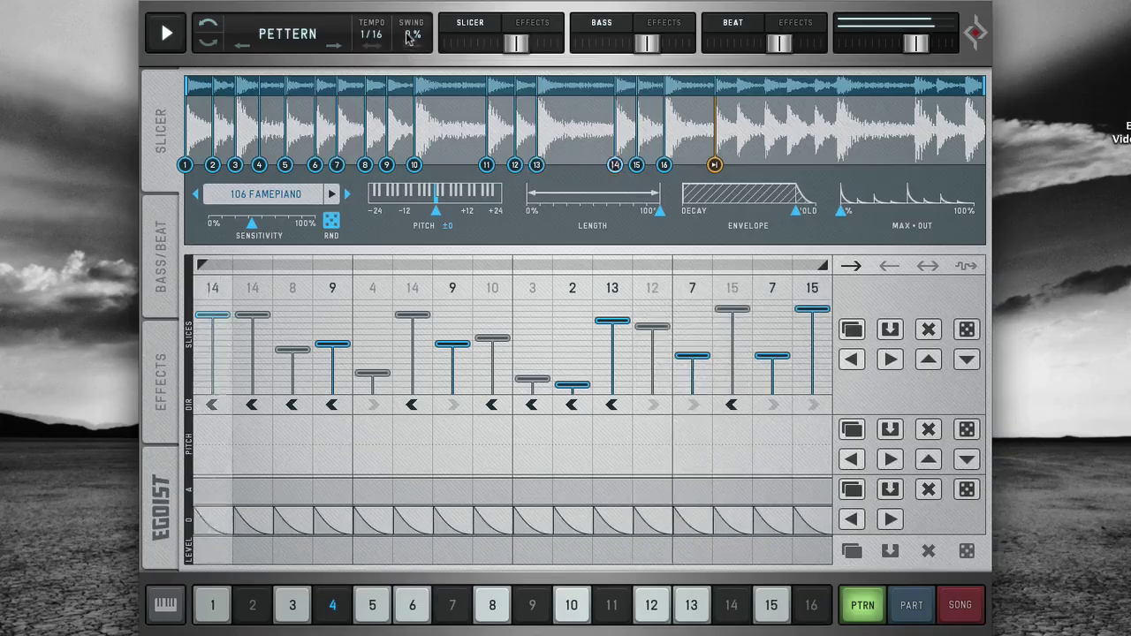
{"action": "left_click_drag", "start_coordinate": [407, 53], "coordinate": [406, 29]}
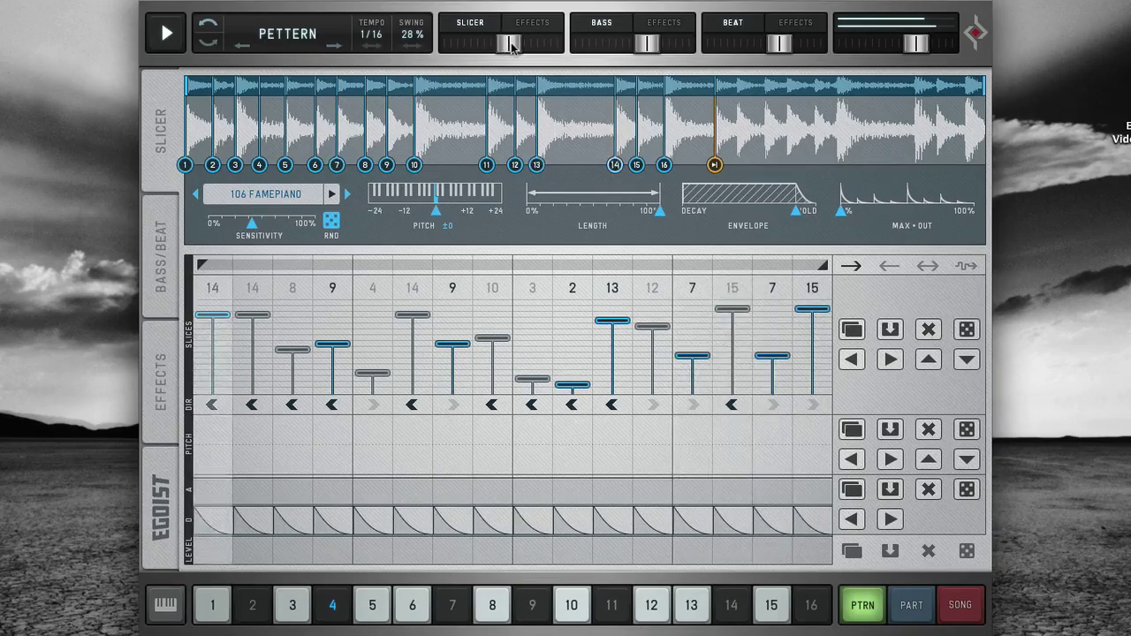
{"action": "mouse_move", "coordinate": [512, 46]}
{"action": "left_mouse_down"}
{"action": "mouse_move", "coordinate": [444, 47]}
{"action": "mouse_move", "coordinate": [528, 51]}
{"action": "left_mouse_up"}
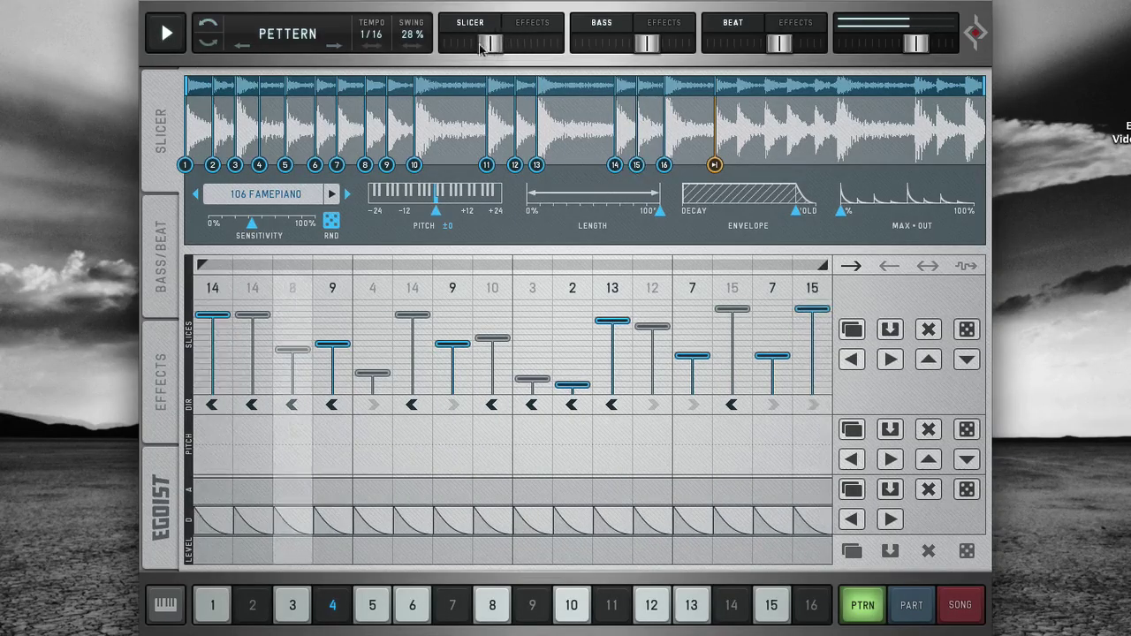
{"action": "mouse_move", "coordinate": [518, 43]}
{"action": "left_mouse_down"}
{"action": "mouse_move", "coordinate": [445, 48]}
{"action": "mouse_move", "coordinate": [531, 51]}
{"action": "left_mouse_up"}
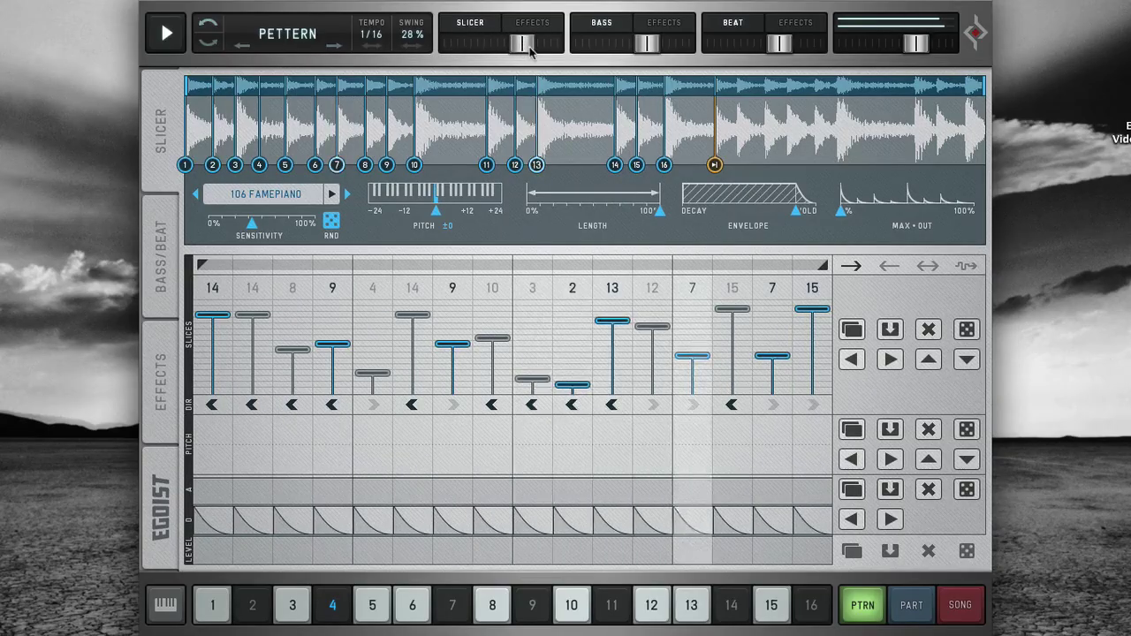
Step: Mute and unmute the Beat section, and fine-adjust the Beat volume and the master volume slightly upward
{"action": "left_click", "coordinate": [725, 28]}
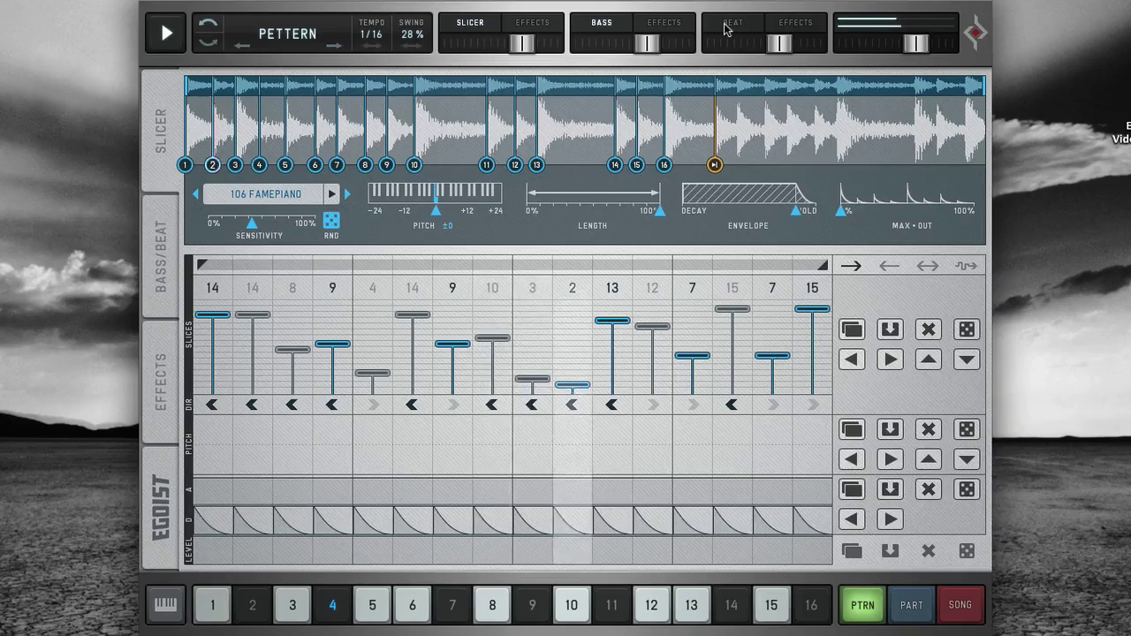
{"action": "left_click", "coordinate": [726, 26]}
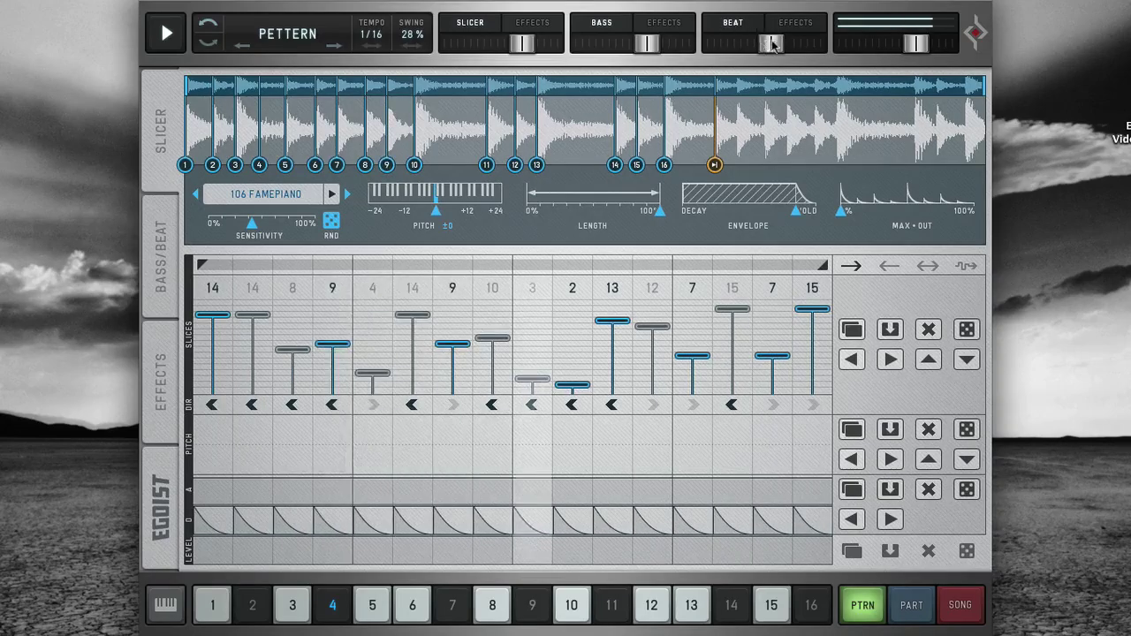
{"action": "left_click_drag", "start_coordinate": [741, 46], "coordinate": [791, 47]}
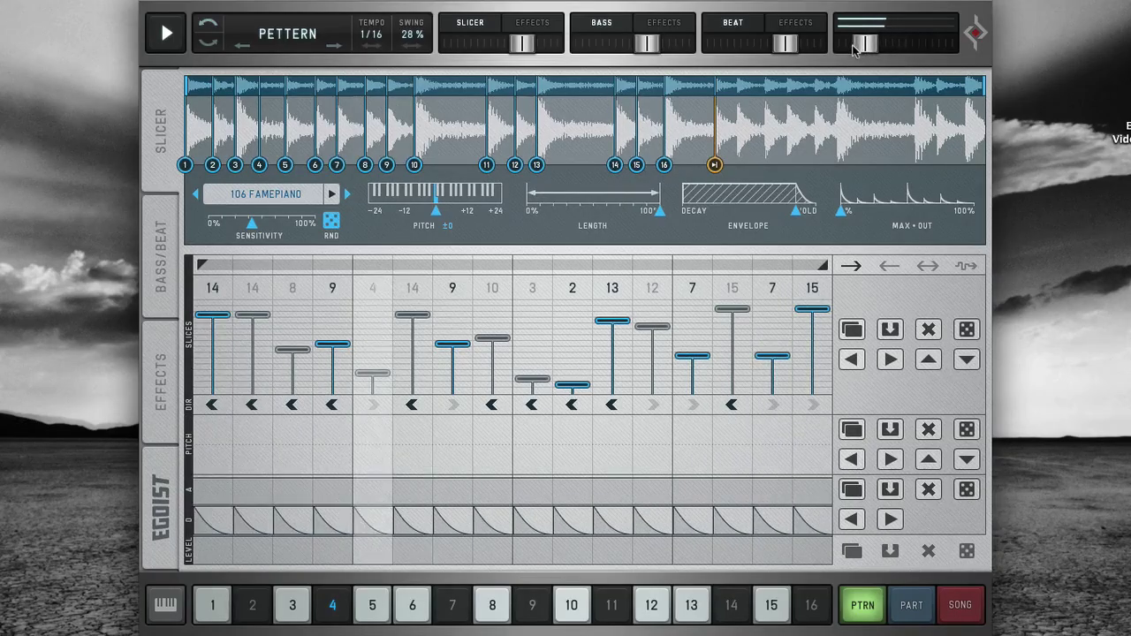
{"action": "mouse_move", "coordinate": [908, 51]}
{"action": "left_mouse_down"}
{"action": "mouse_move", "coordinate": [831, 50]}
{"action": "mouse_move", "coordinate": [920, 49]}
{"action": "left_mouse_up"}
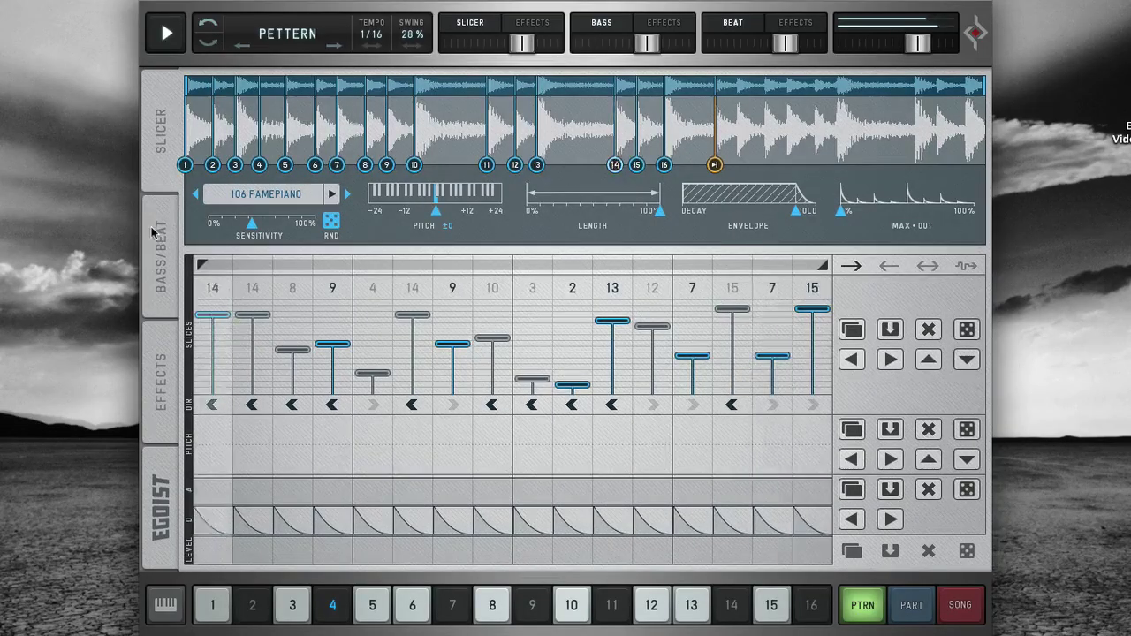
Step: Look through the Bass/Beat, Effects, Egoist and Slicer pages, ending on the bass and beat controls
{"action": "left_click", "coordinate": [156, 281]}
{"action": "left_click", "coordinate": [147, 342]}
{"action": "left_click", "coordinate": [158, 464]}
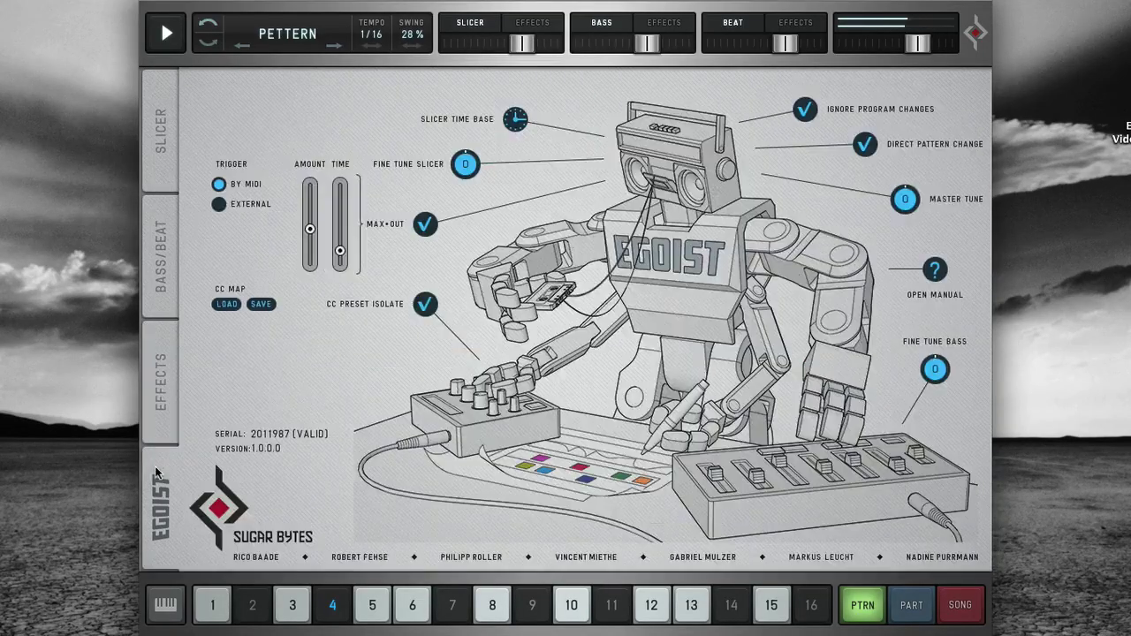
{"action": "left_click", "coordinate": [155, 125]}
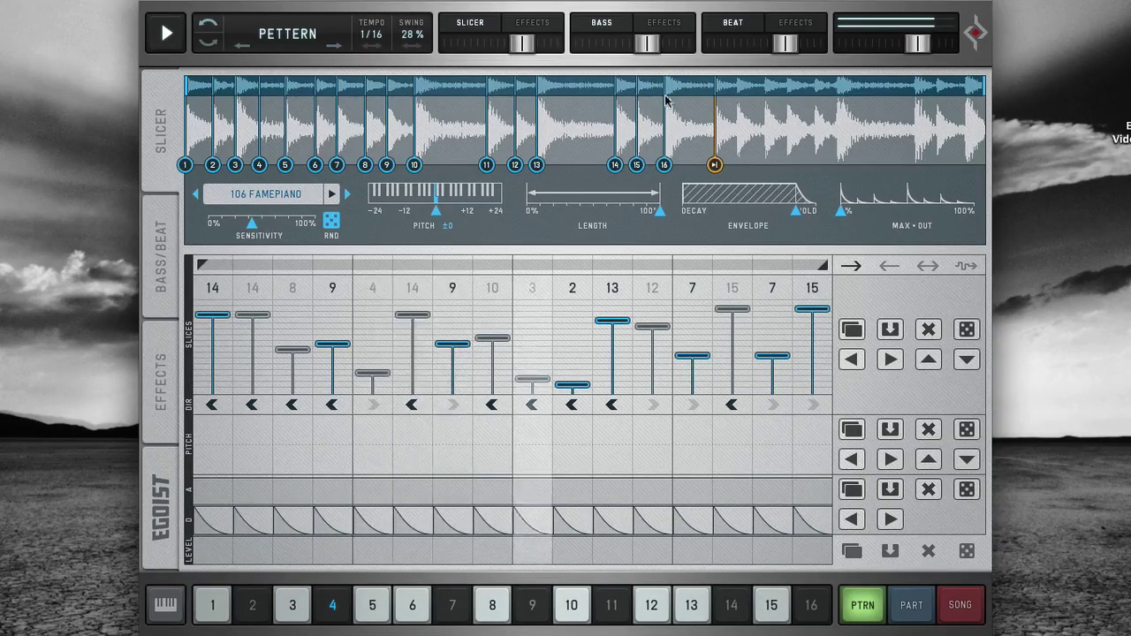
{"action": "left_click", "coordinate": [271, 35]}
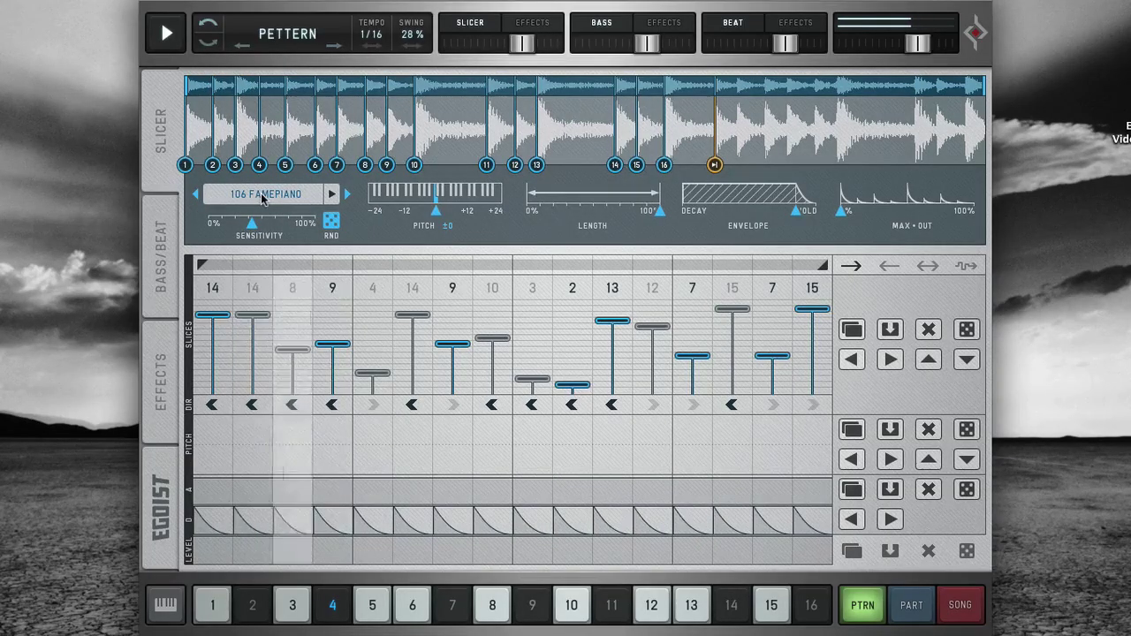
{"action": "left_click", "coordinate": [160, 265]}
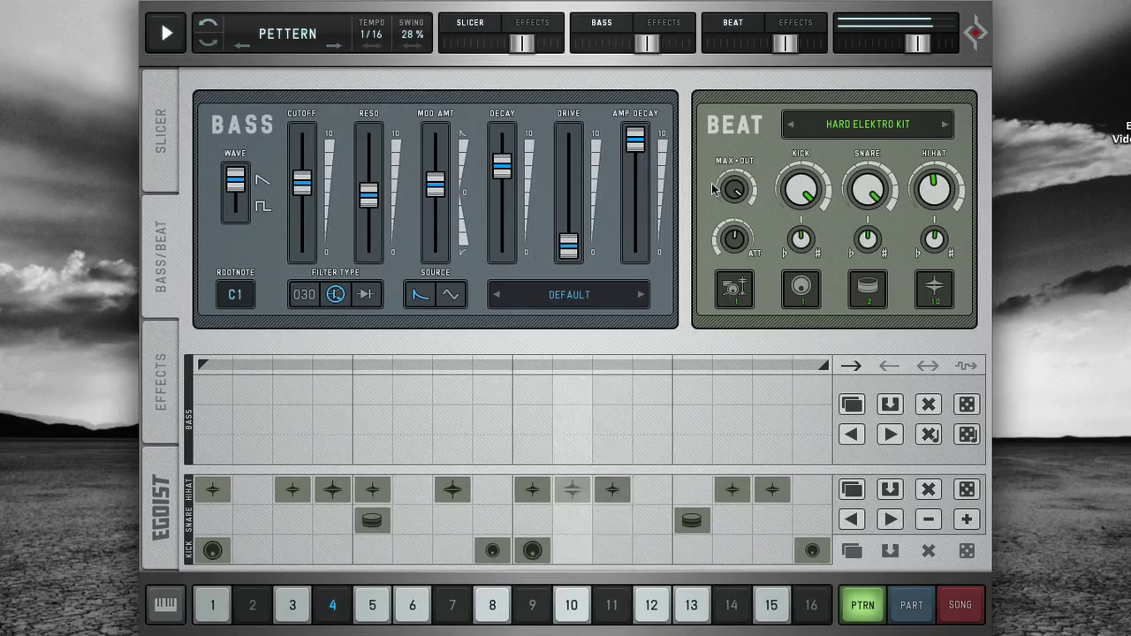
Step: On the Effects page, increase the reverb's size slightly, lower its level a little and raise its damping setting
{"action": "left_click", "coordinate": [160, 377]}
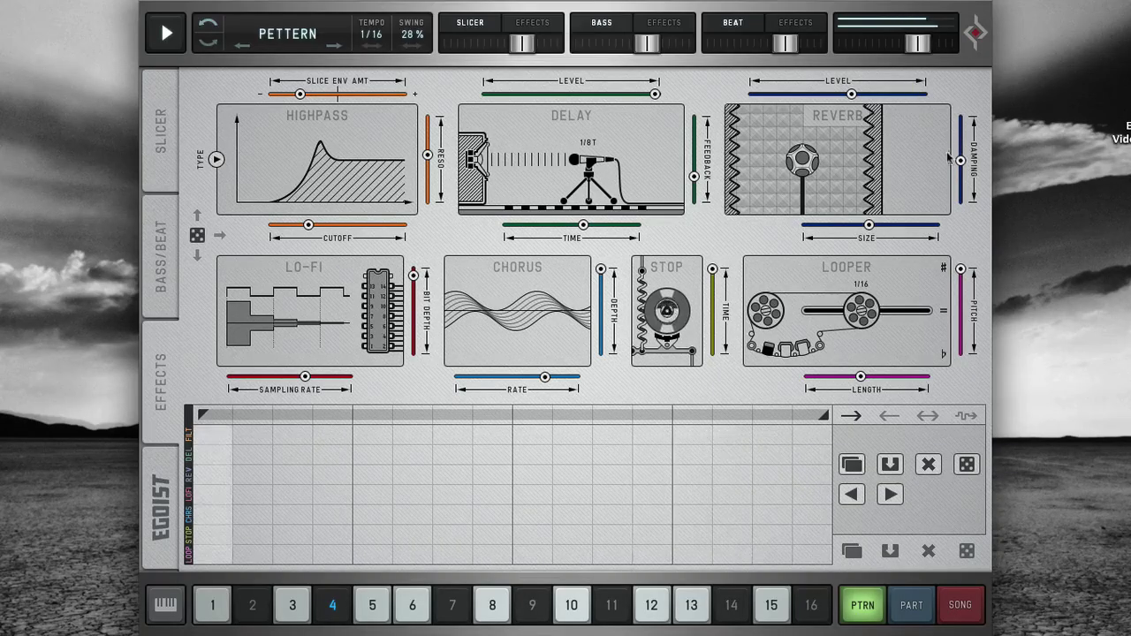
{"action": "left_click_drag", "start_coordinate": [869, 226], "coordinate": [882, 226]}
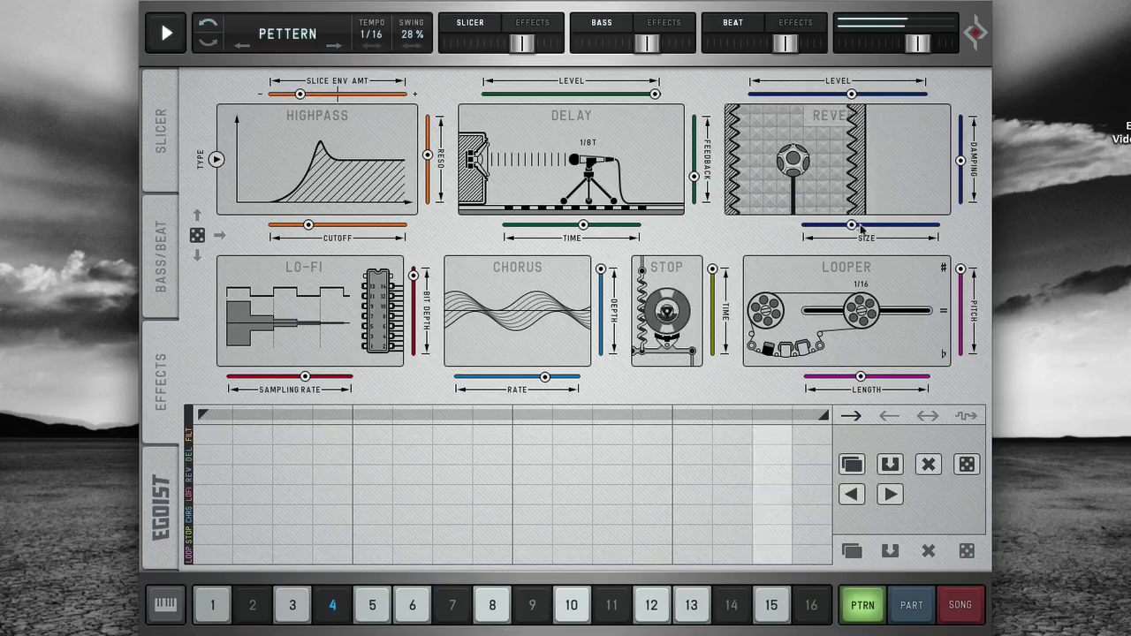
{"action": "left_click_drag", "start_coordinate": [852, 96], "coordinate": [841, 94]}
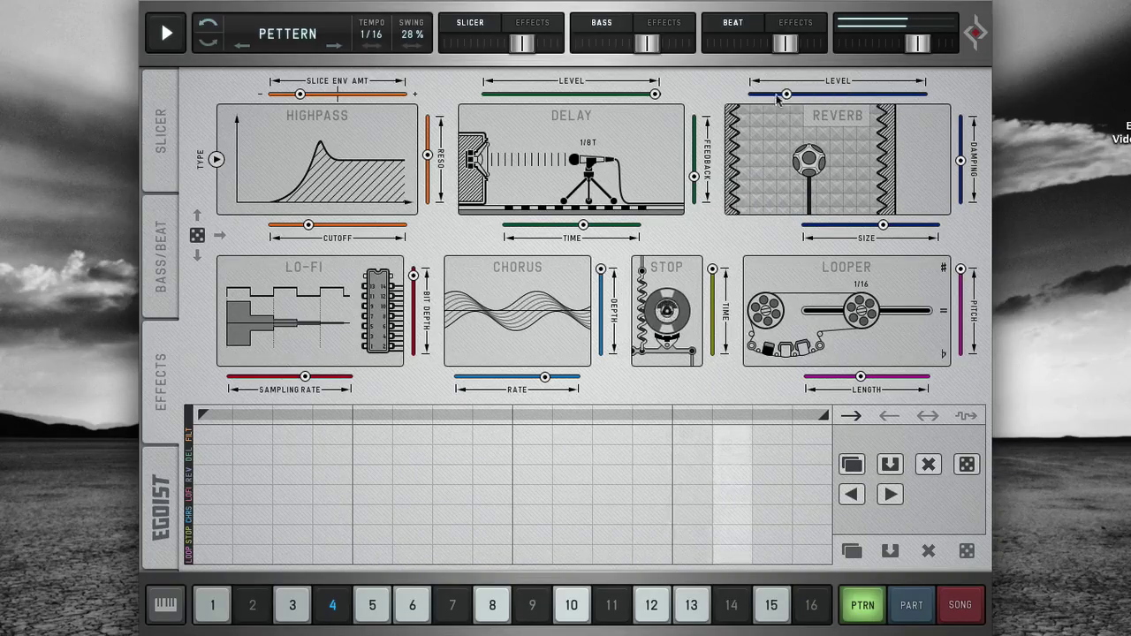
{"action": "mouse_move", "coordinate": [961, 160]}
{"action": "left_mouse_down"}
{"action": "mouse_move", "coordinate": [960, 141]}
{"action": "mouse_move", "coordinate": [960, 153]}
{"action": "left_mouse_up"}
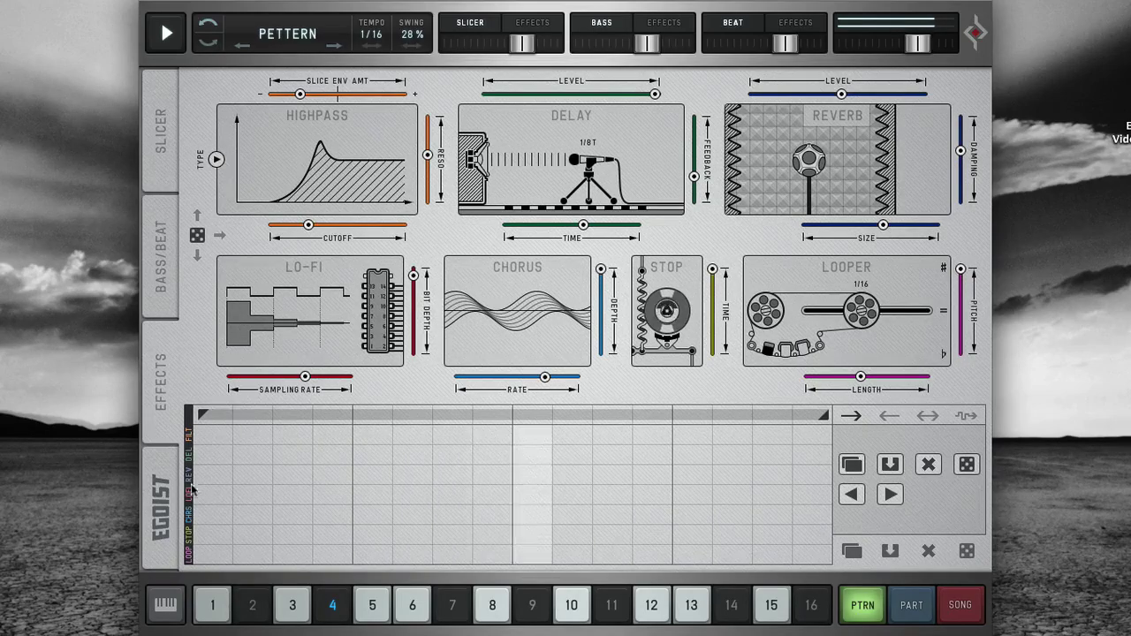
Step: View the Egoist settings page, return to the Effects page and stop playback
{"action": "left_click", "coordinate": [157, 506]}
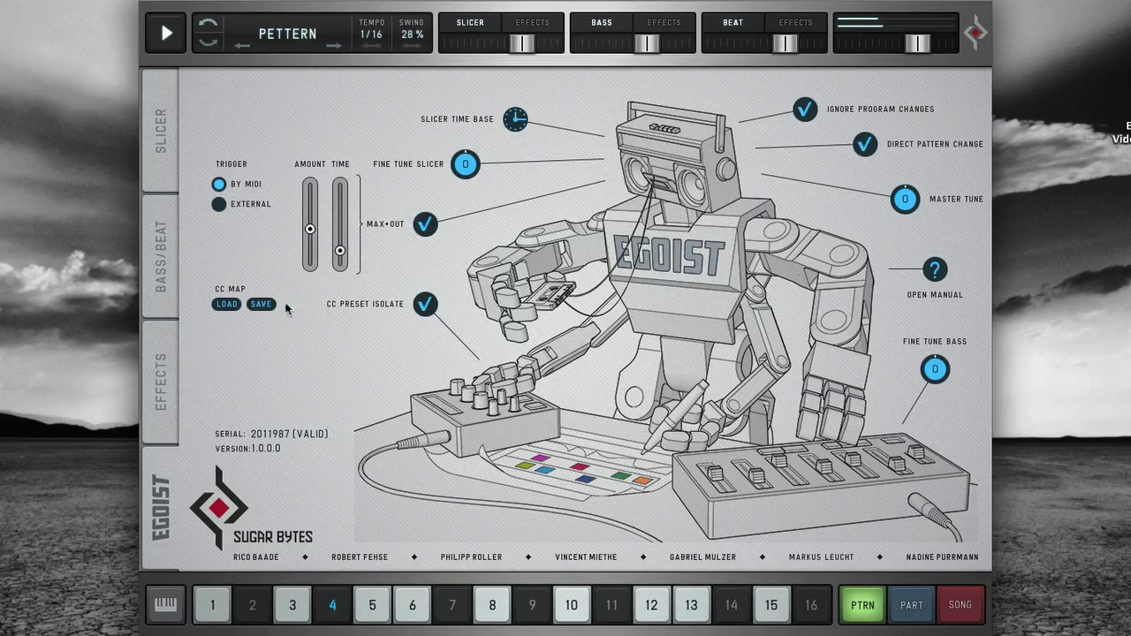
{"action": "left_click", "coordinate": [149, 419]}
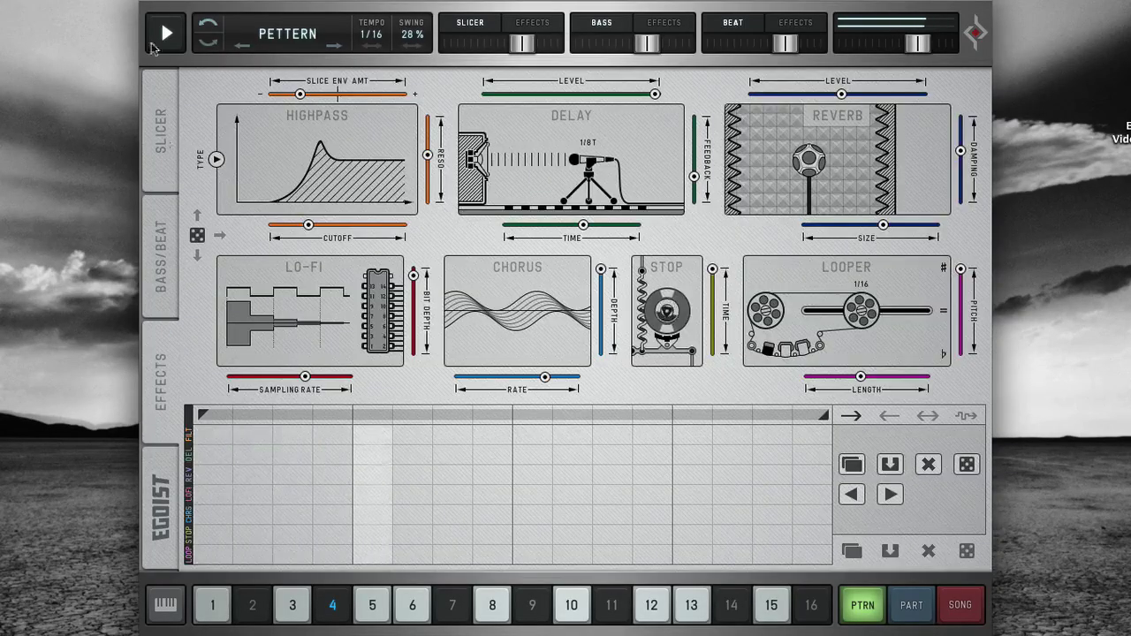
{"action": "key", "text": "space"}
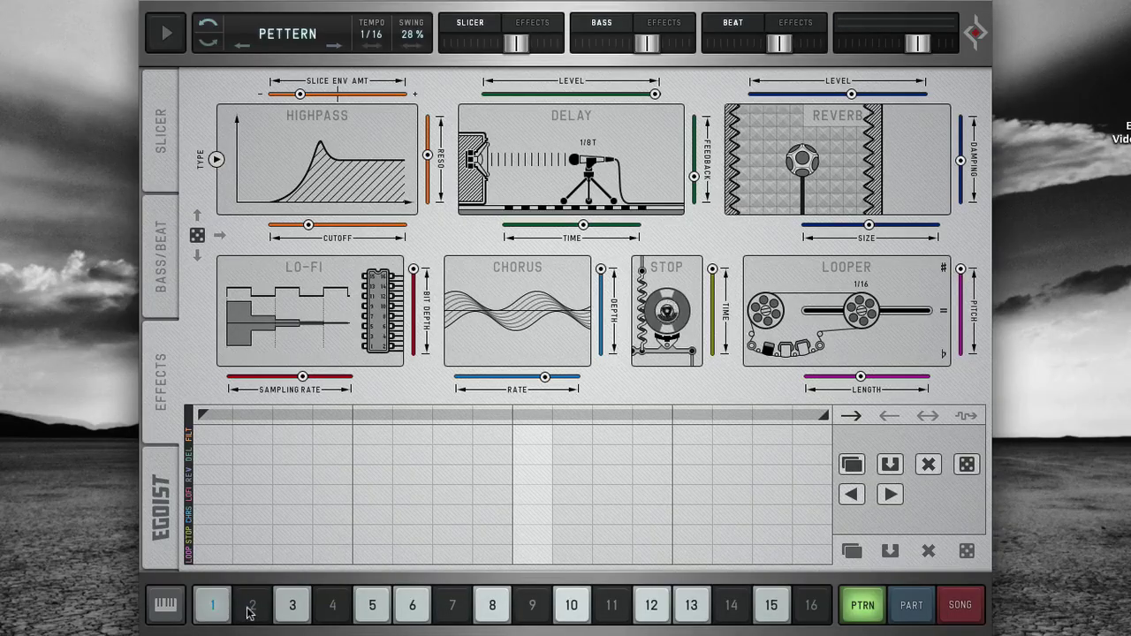
Step: Step through the patterns up to pattern 11 and view its Bass/Beat and Slicer pages
{"action": "left_click", "coordinate": [372, 609]}
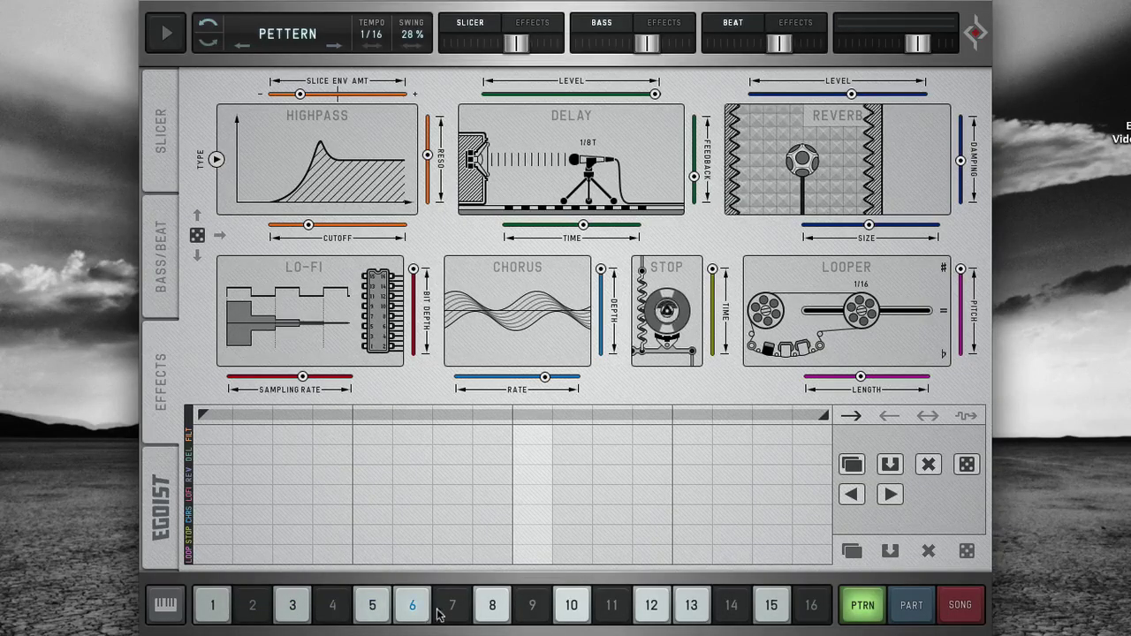
{"action": "left_click", "coordinate": [530, 610]}
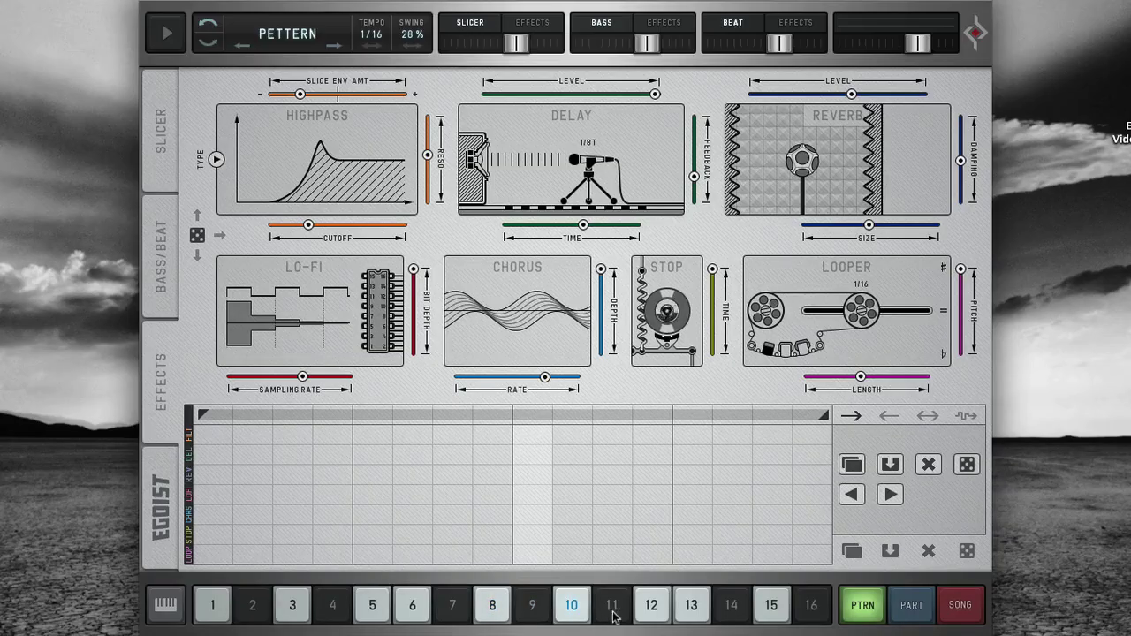
{"action": "left_click", "coordinate": [611, 610]}
{"action": "left_click", "coordinate": [161, 285]}
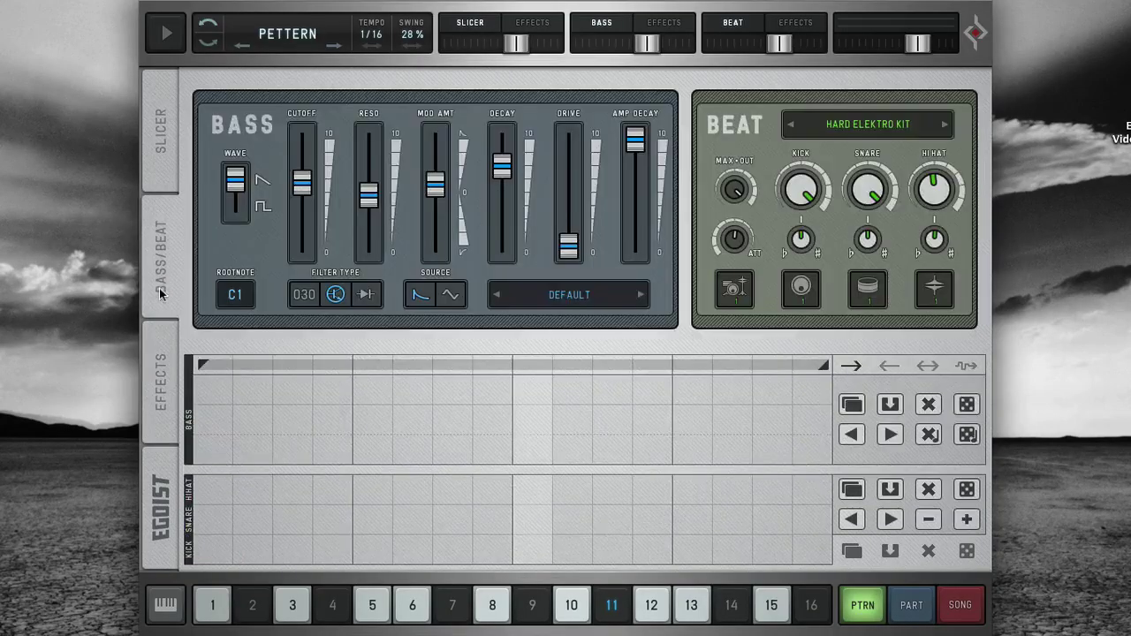
{"action": "left_click", "coordinate": [163, 138]}
Step: Switch from pattern mode to part mode, view the song sequence and return to part mode
{"action": "left_click", "coordinate": [895, 606]}
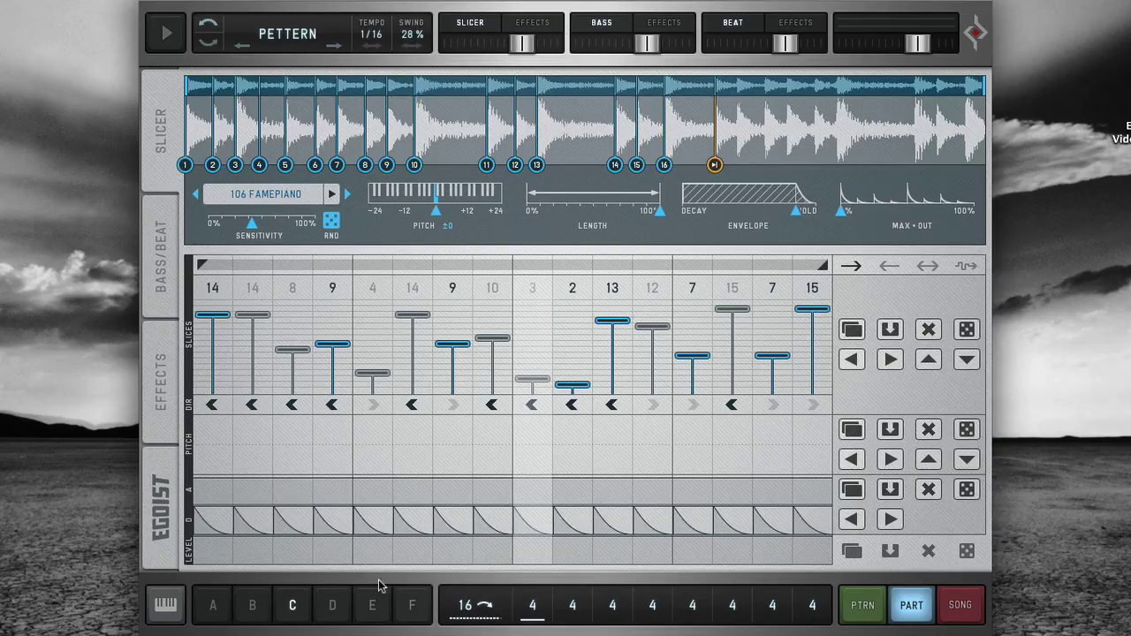
{"action": "left_click", "coordinate": [955, 610]}
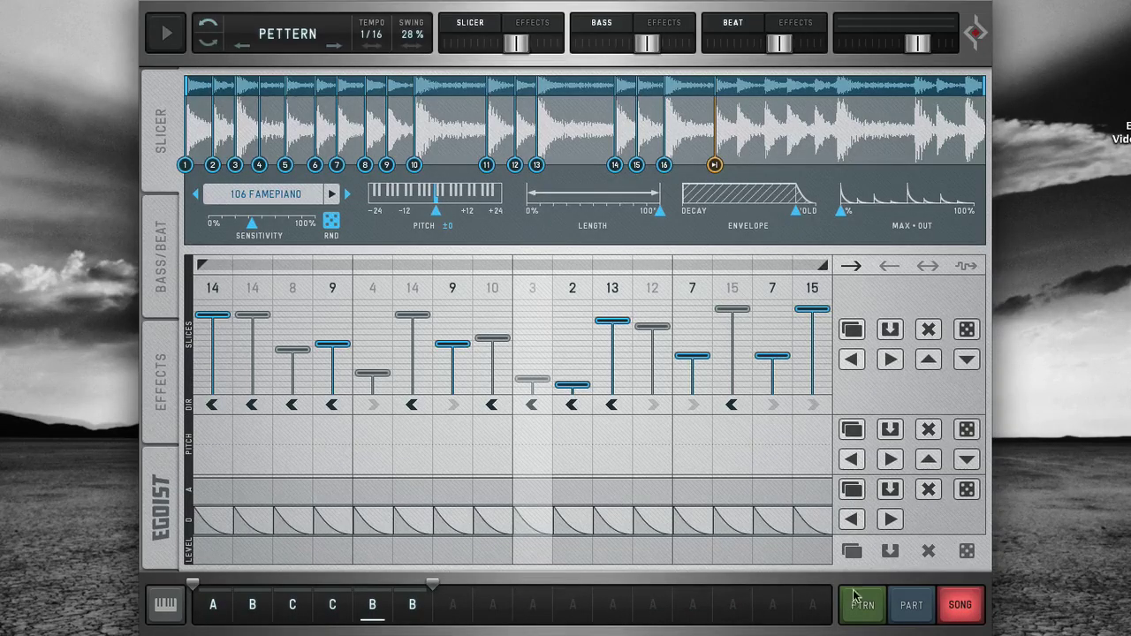
{"action": "left_click", "coordinate": [911, 608]}
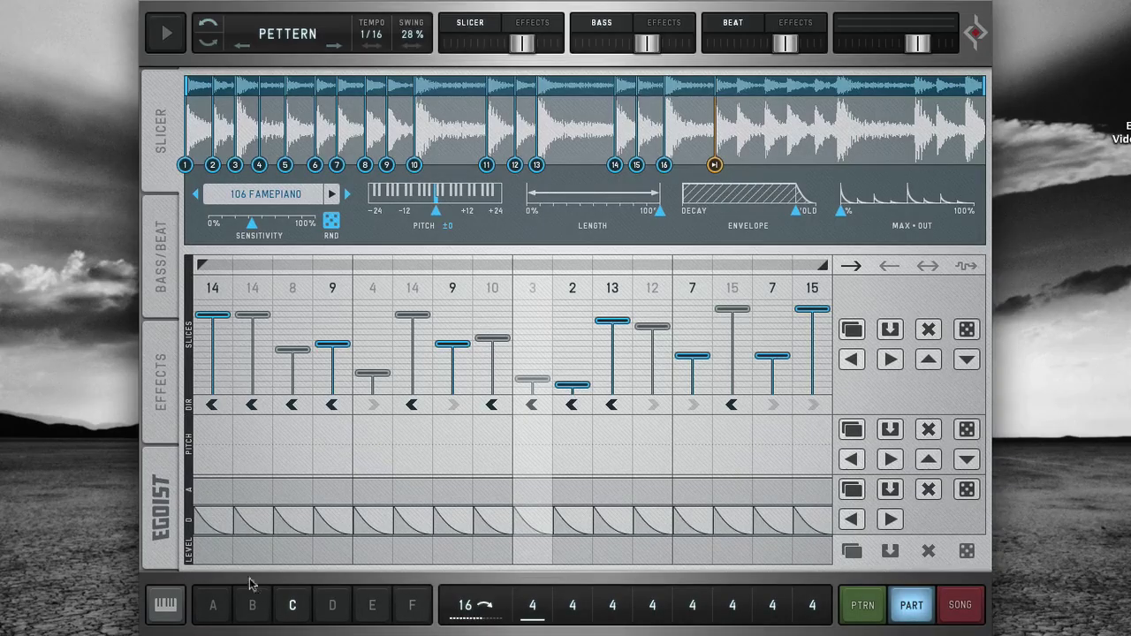